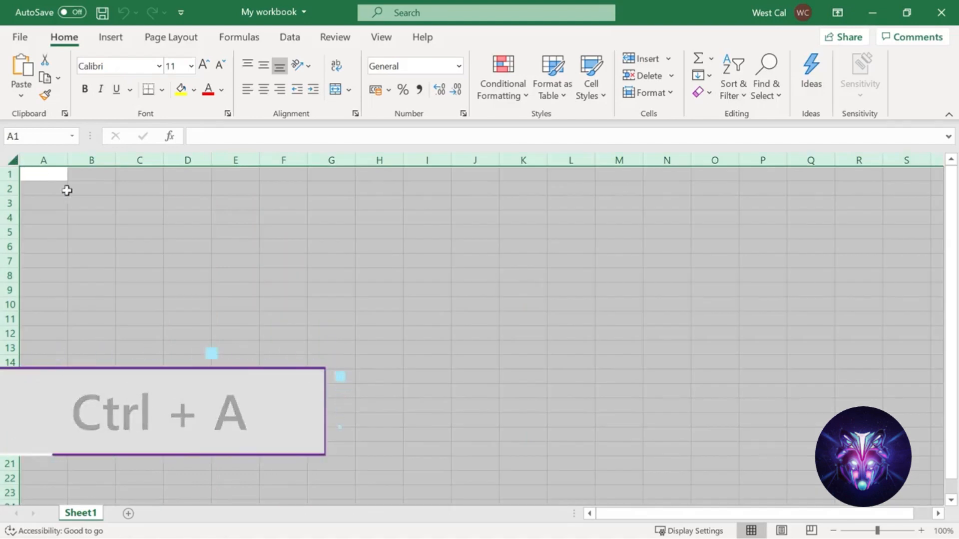
Replace the whole-sheet selection with a rectangular block of cells starting at B3
click(100, 208)
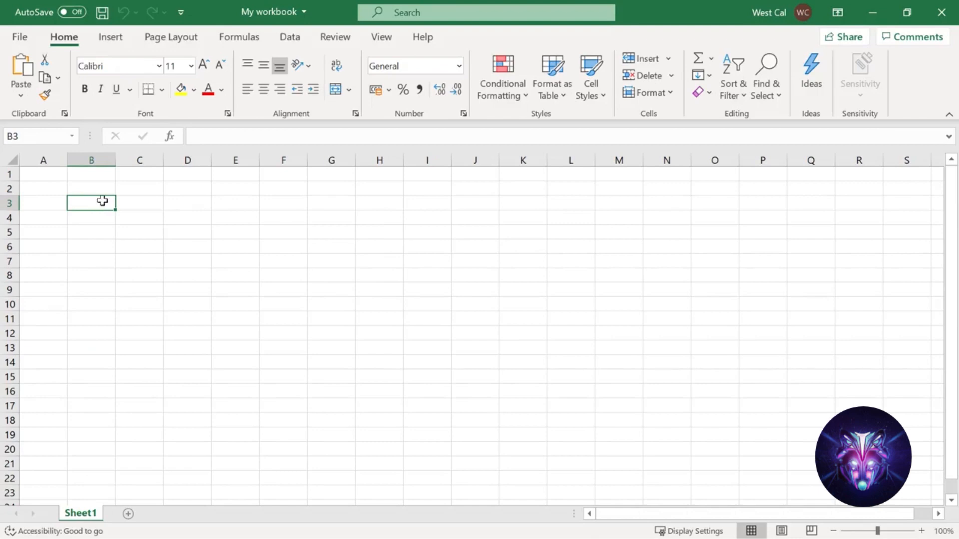
drag(100, 208, 542, 349)
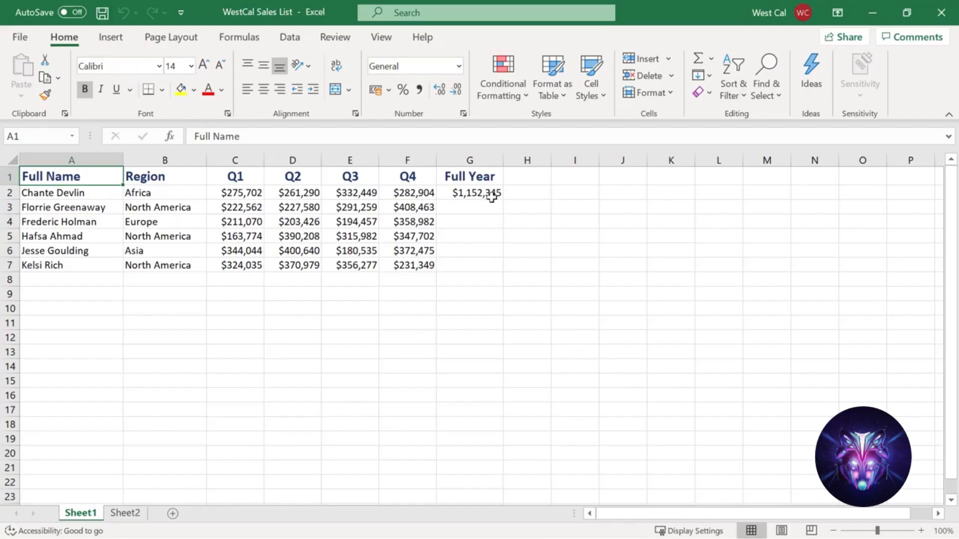
In the WestCal Sales List workbook, copy the Full Year total formula from G2 to G3 using Paste Special with the All option
click(492, 197)
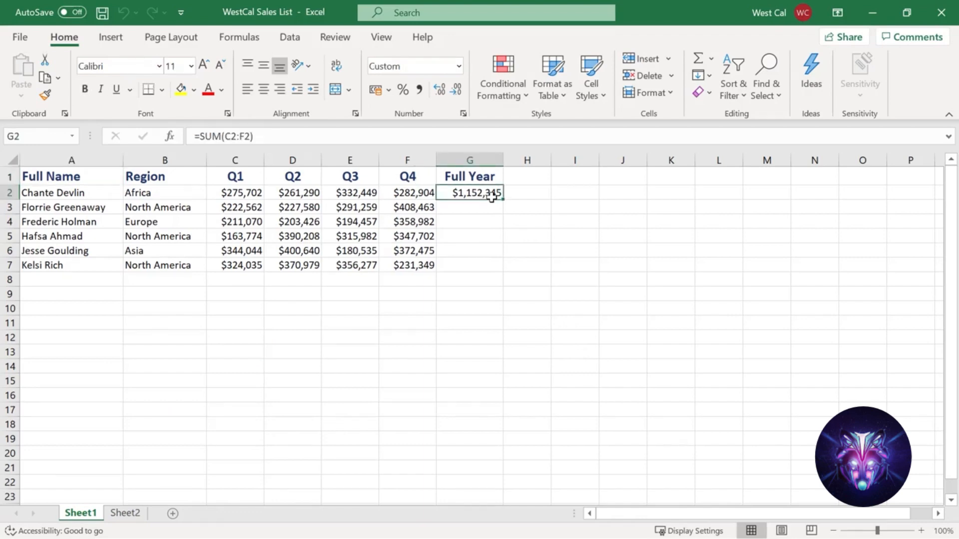
key(ctrl+c)
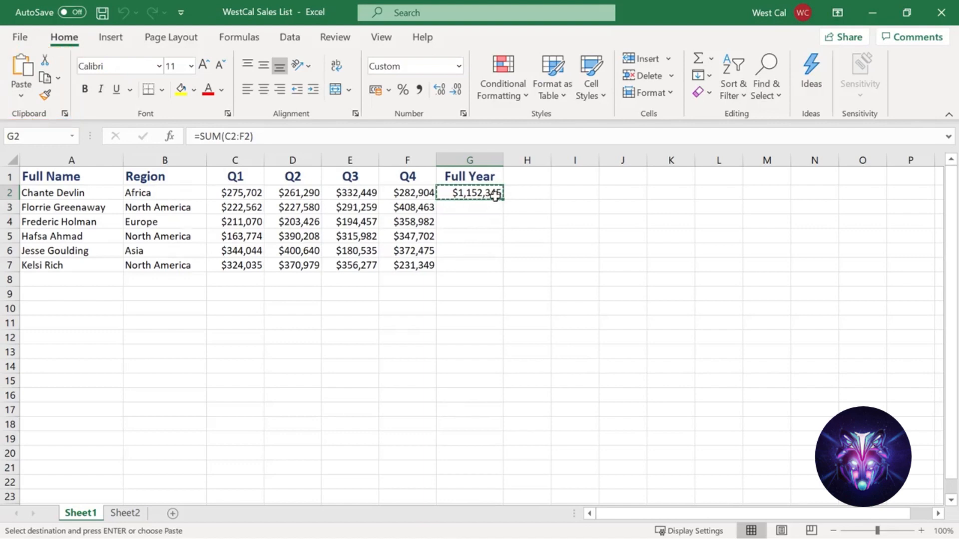
right_click(499, 203)
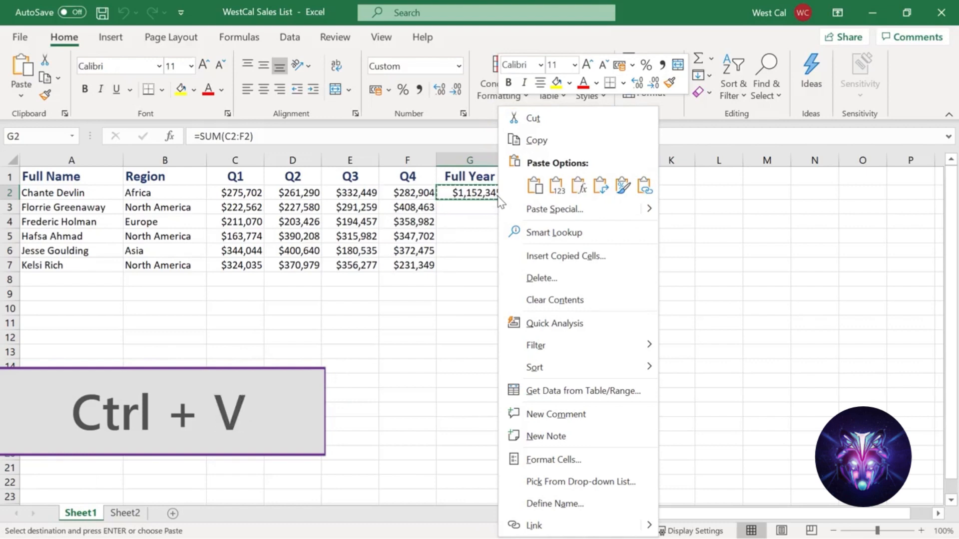
key(Escape)
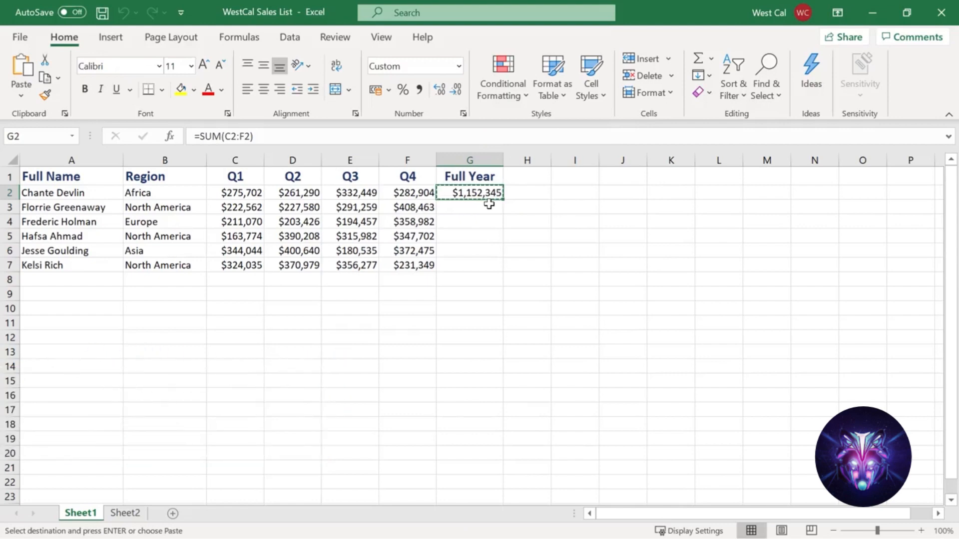
click(493, 208)
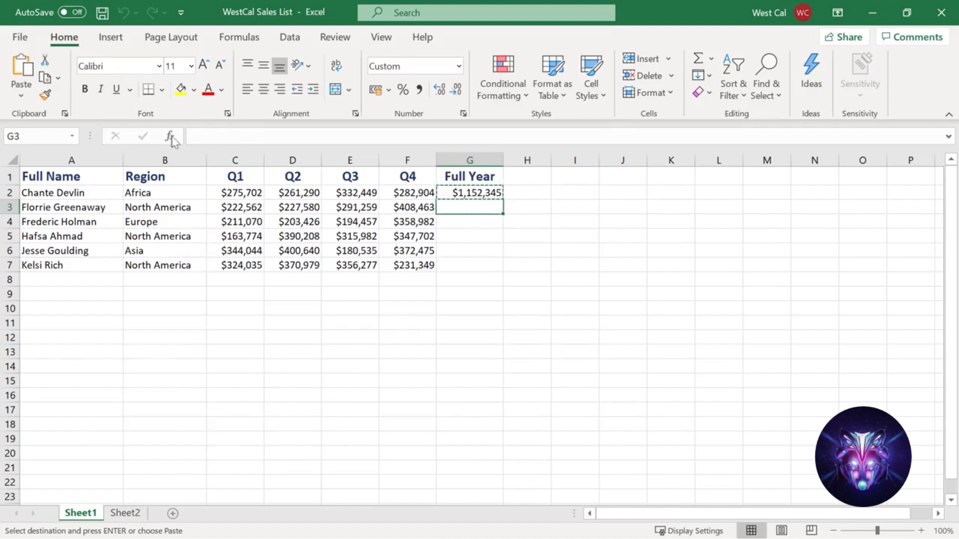
click(20, 98)
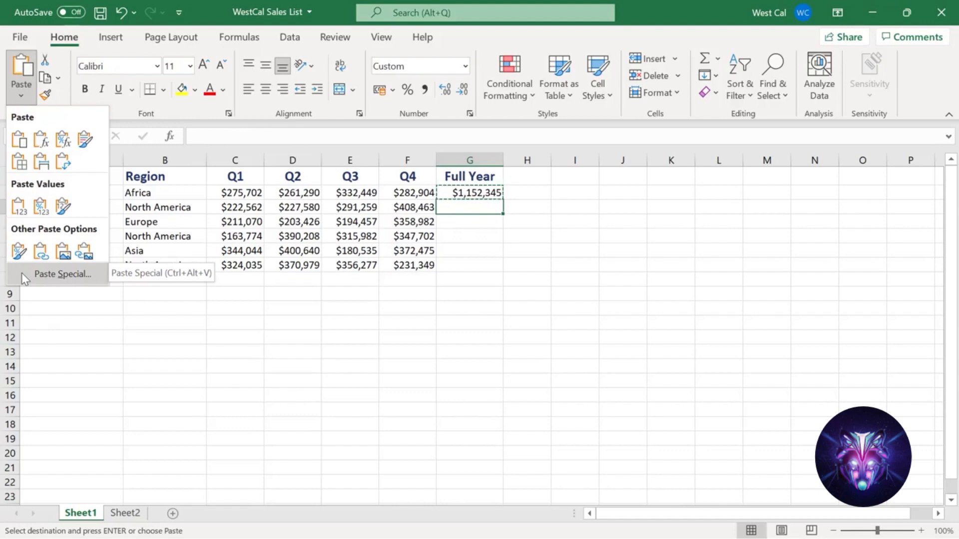
click(60, 274)
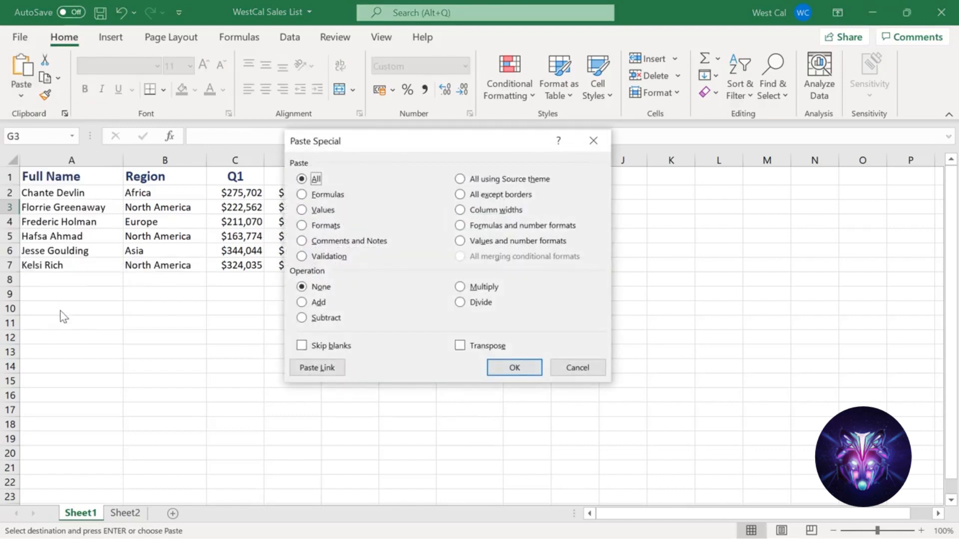
click(501, 373)
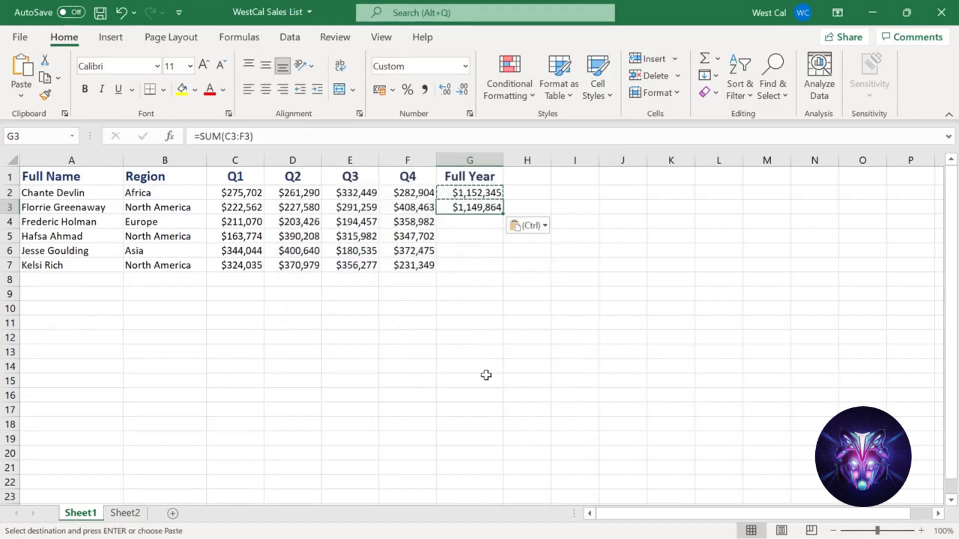
On Sheet2, copy the weekly product table A1:F4 and select A7 as the paste destination
click(125, 513)
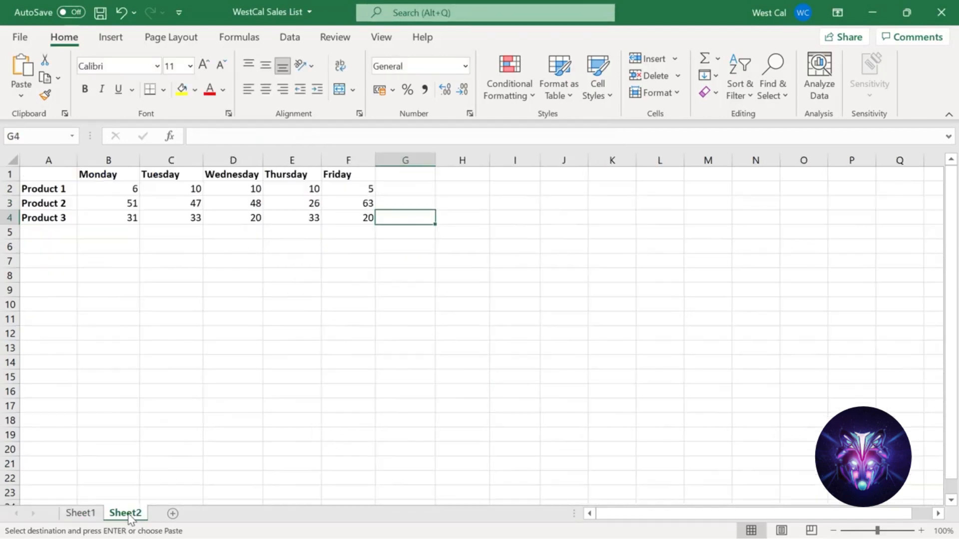
click(346, 218)
shift+click(50, 171)
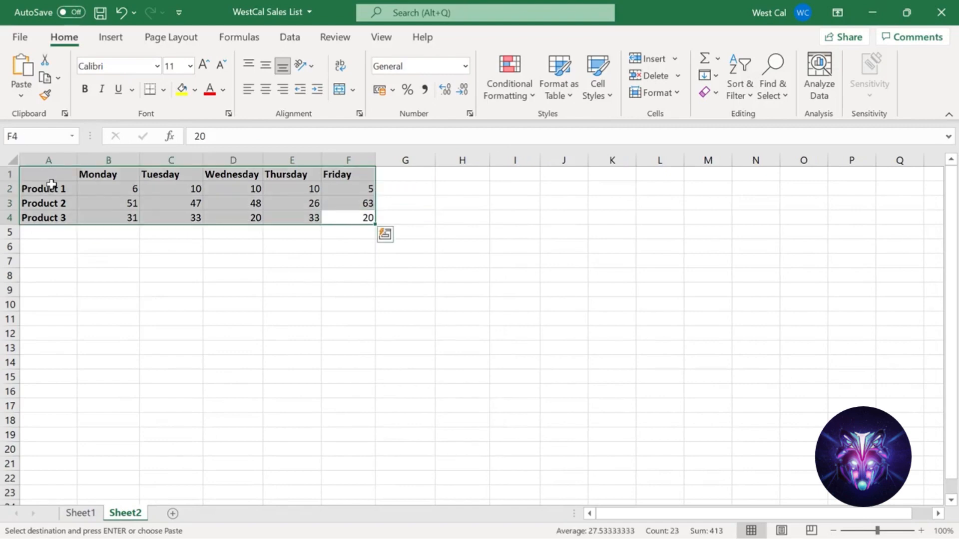
key(ctrl+c)
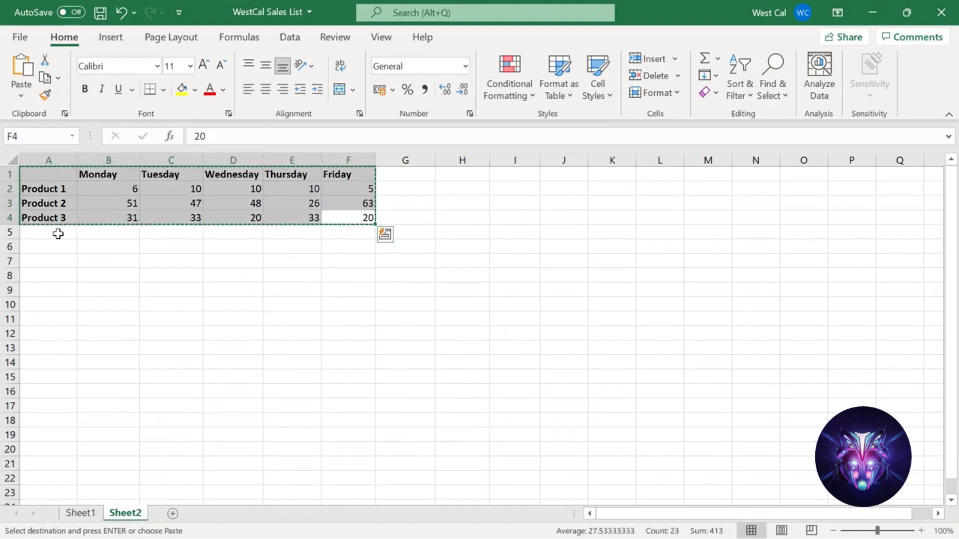
click(51, 261)
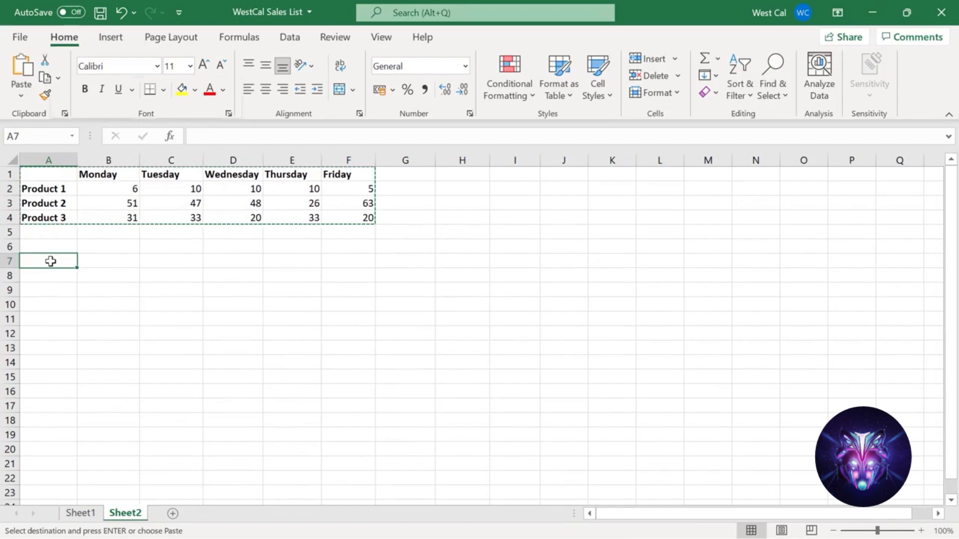
right_click(51, 261)
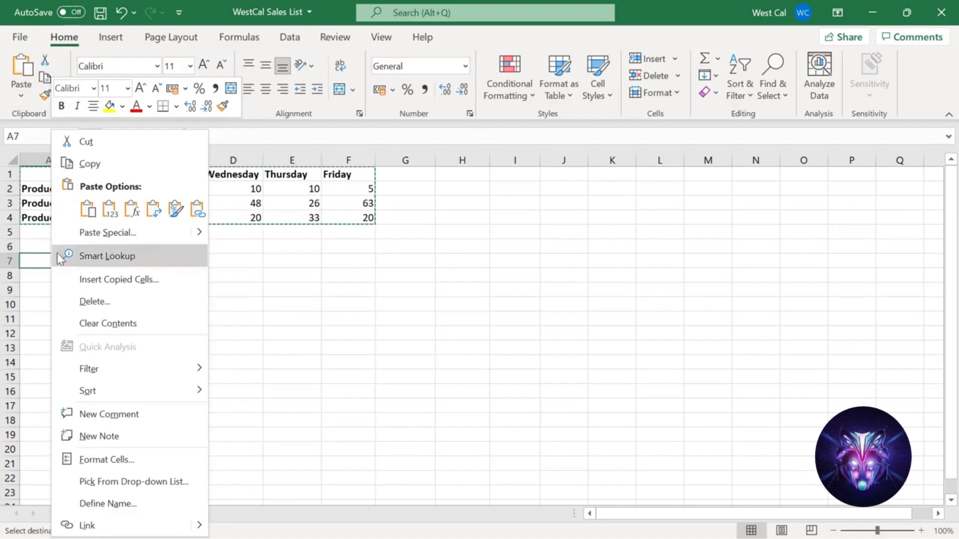
click(91, 218)
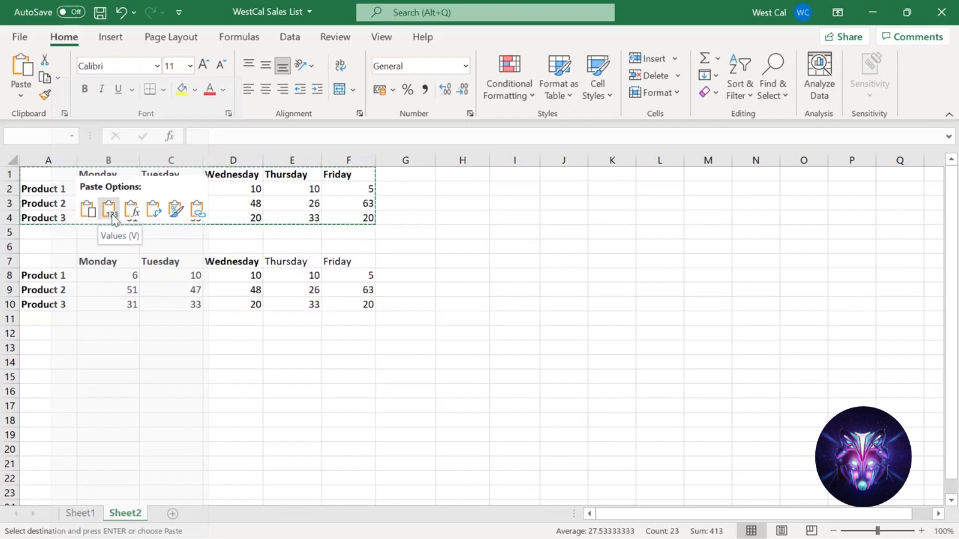
click(157, 215)
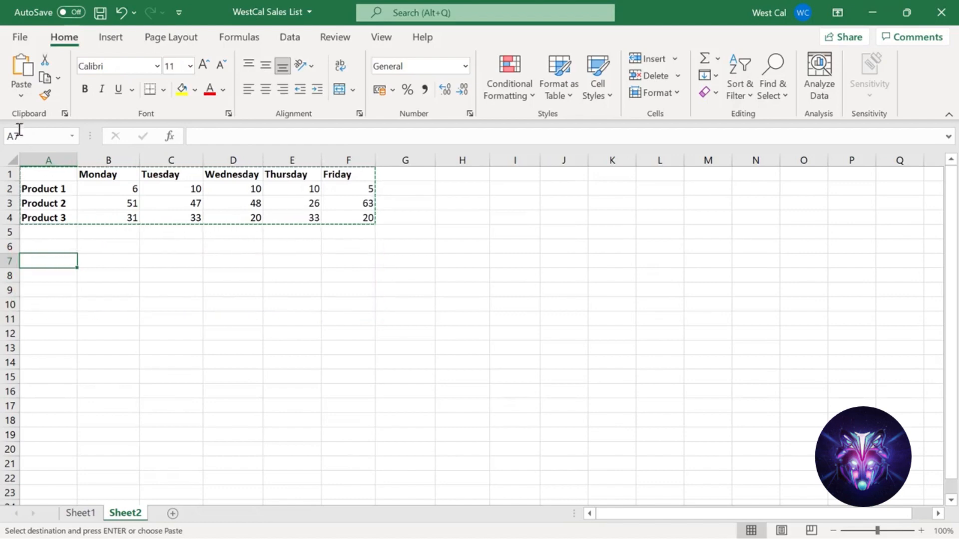
Paste the copied product table transposed at A7, with the weekdays as rows and the products as columns
click(21, 95)
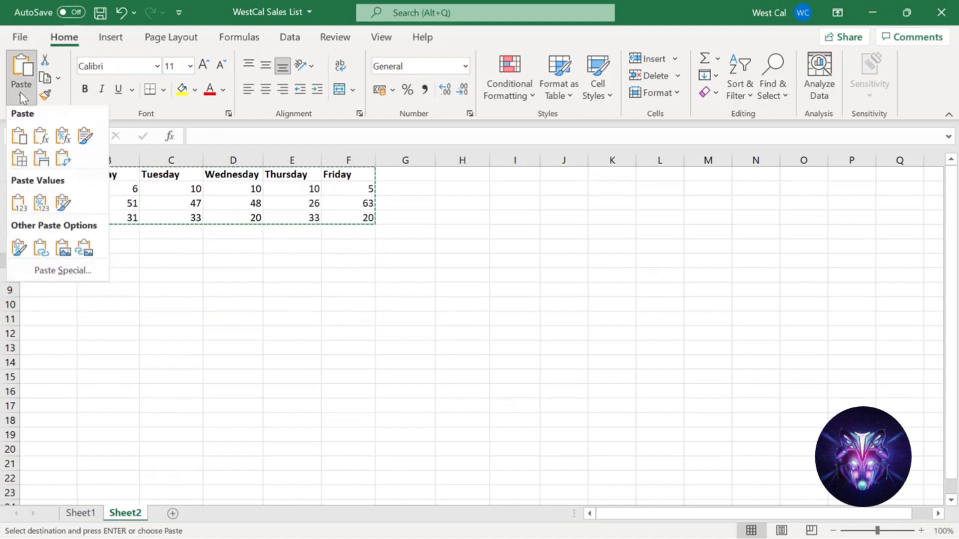
click(65, 163)
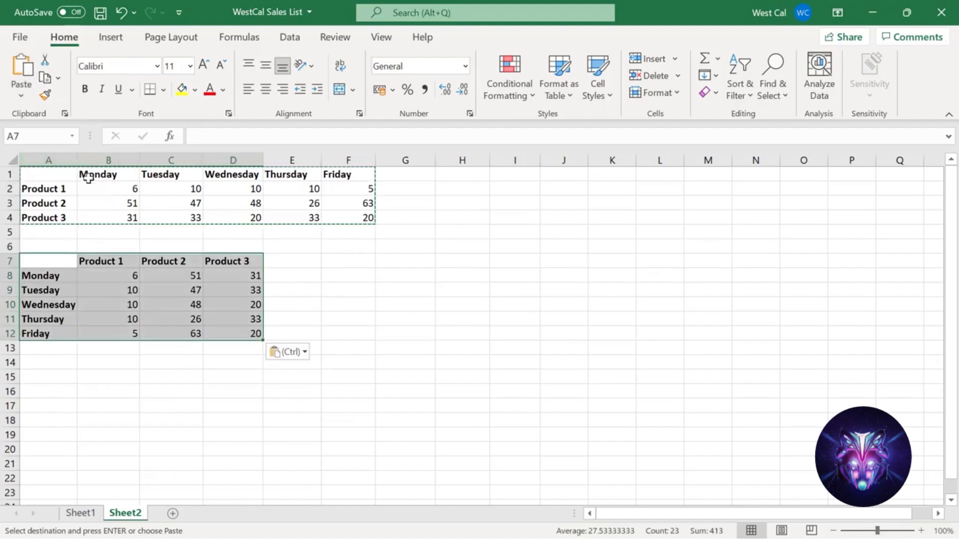
click(344, 316)
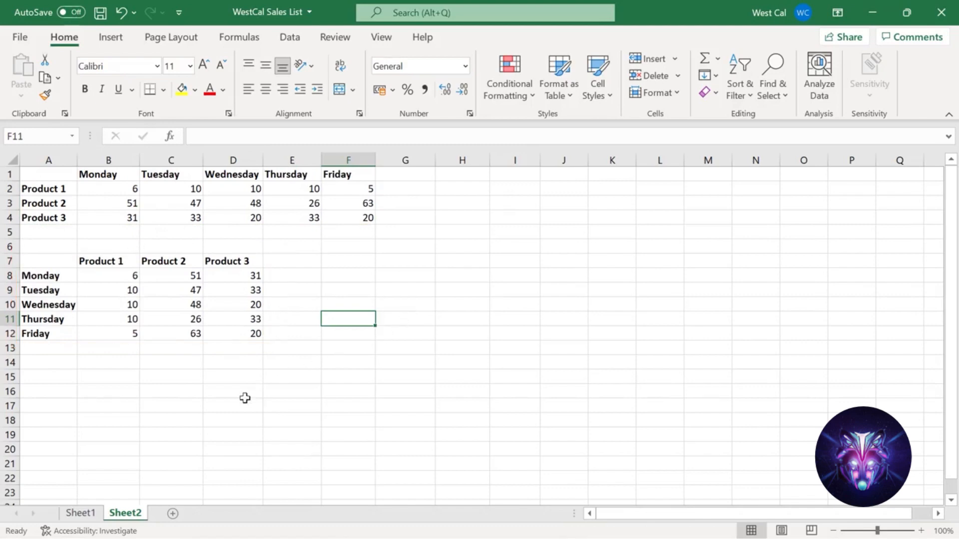
On Sheet1, move the last sales record, cells A7:F7, a few rows down
click(82, 514)
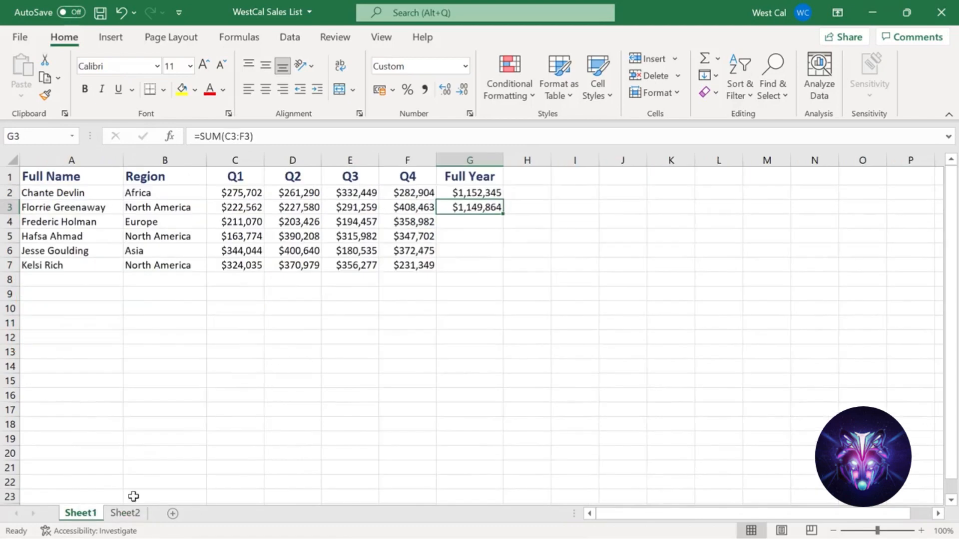
click(427, 265)
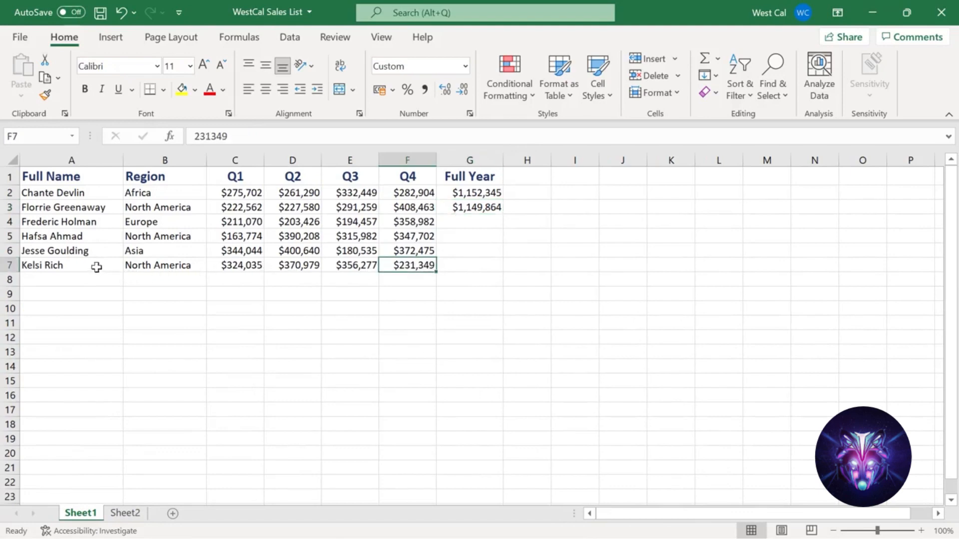
shift+click(96, 267)
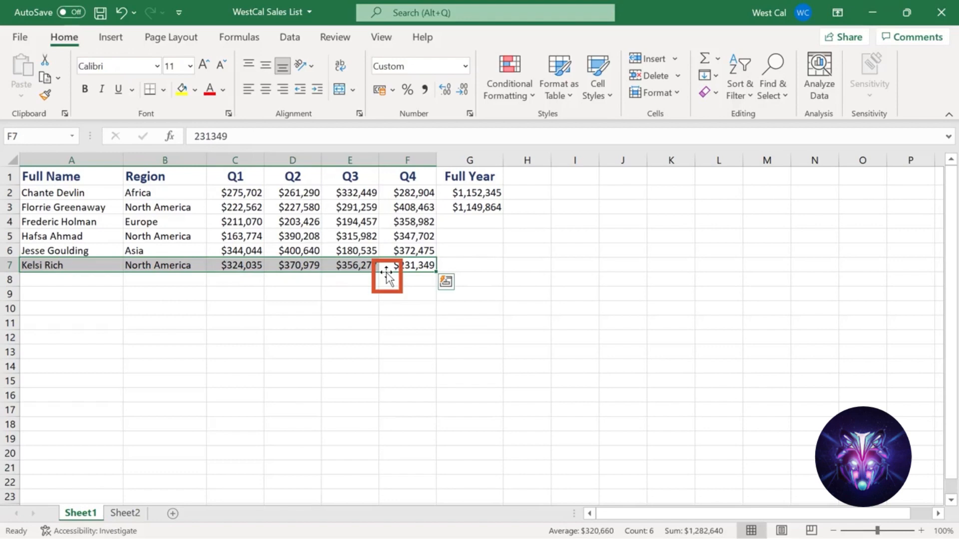
drag(388, 274, 390, 332)
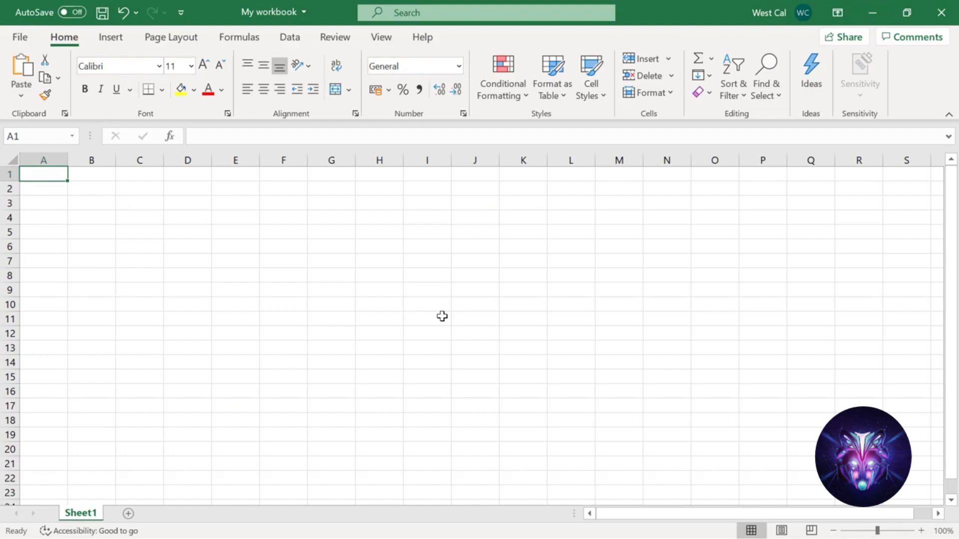
In the blank My workbook, enter the years 2010, 2011, 2012, 2013 and 2014 in cells A1 to A5
text(2010)
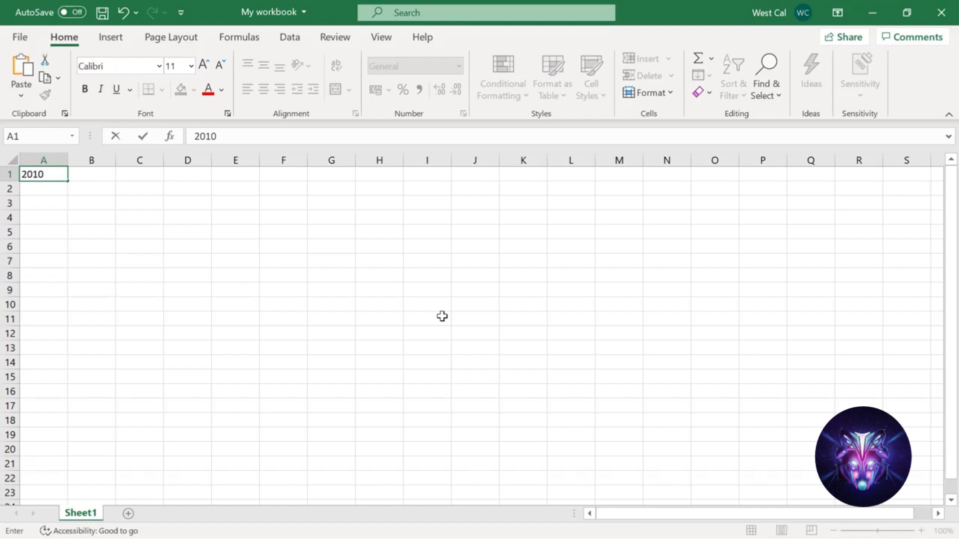
key(Return)
text(2011)
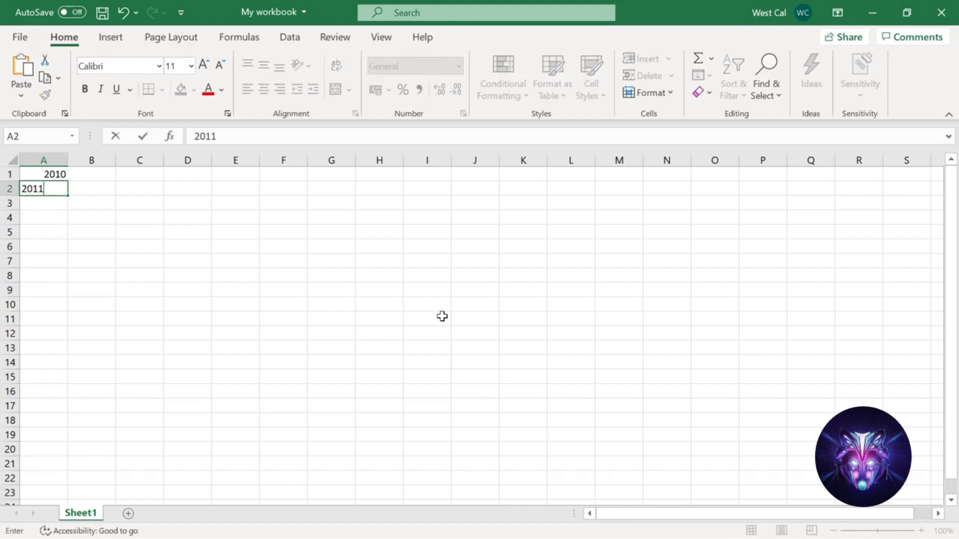
key(Return)
text(2012)
key(Return)
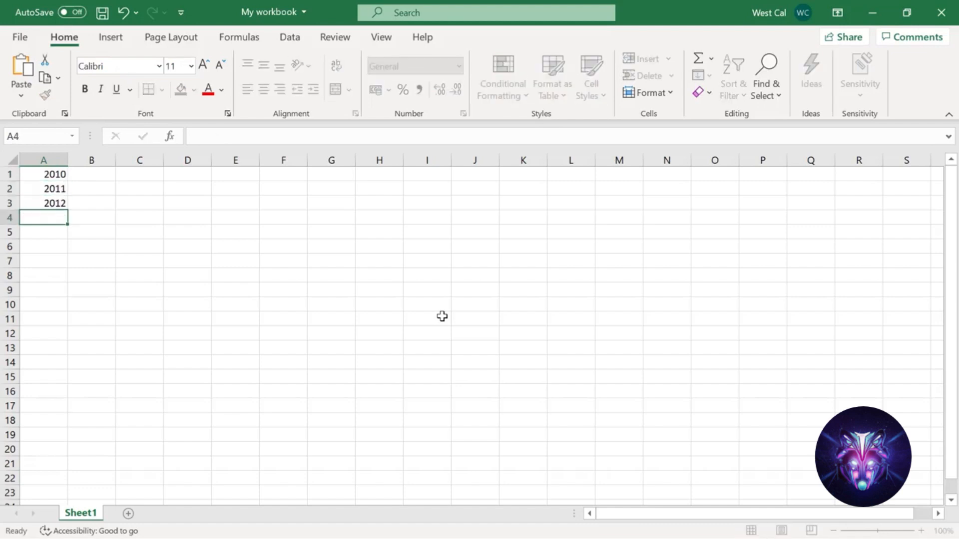
text(2013)
key(Return)
text(2014)
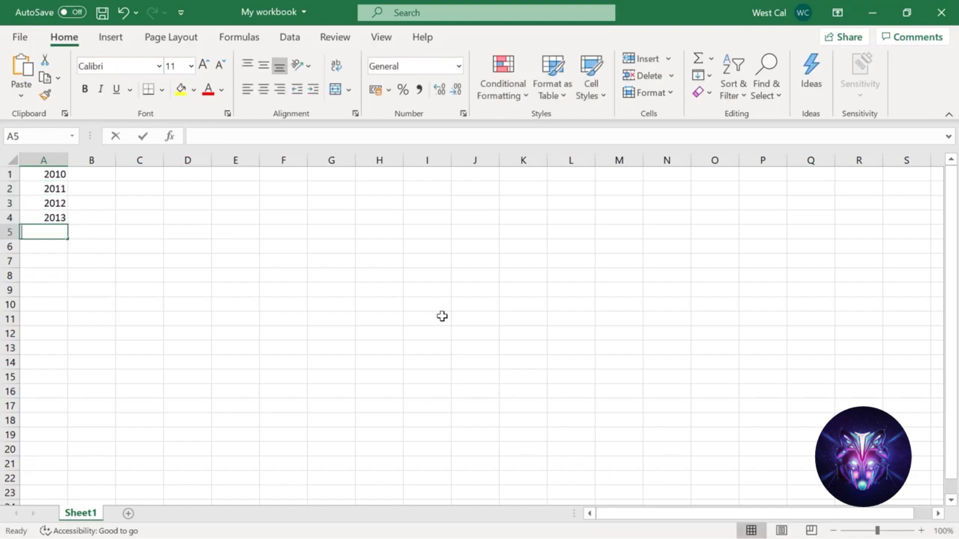
key(Return)
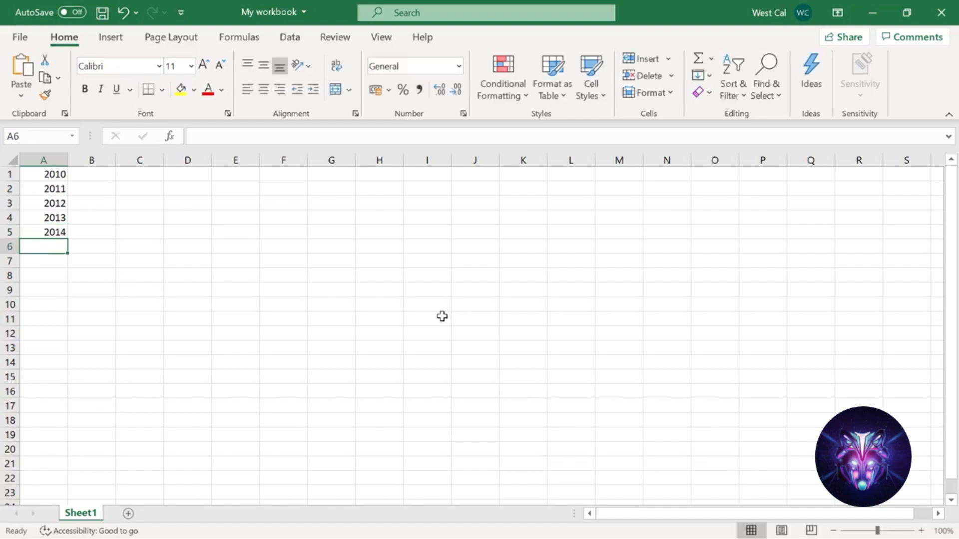
Clear the years from cells A1 to A5
click(61, 174)
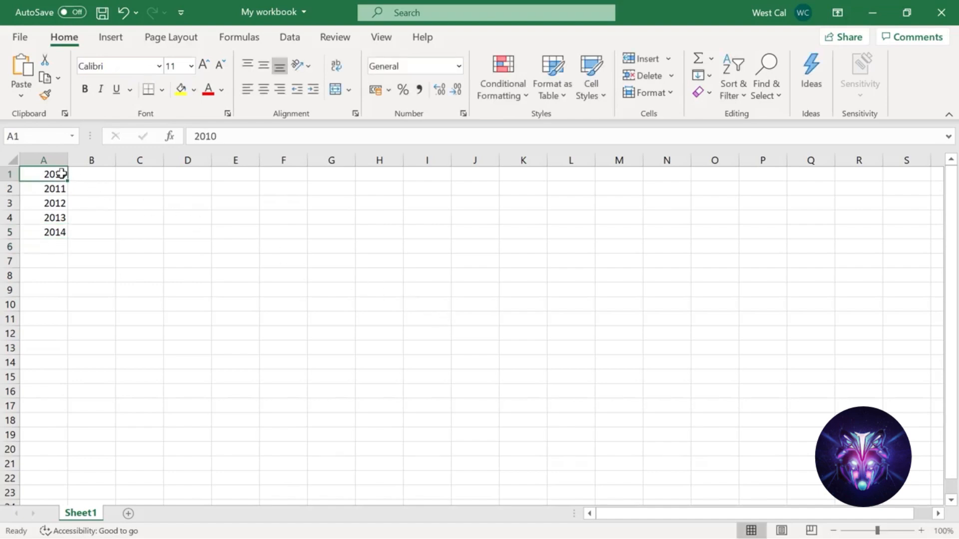
shift+click(54, 232)
key(Delete)
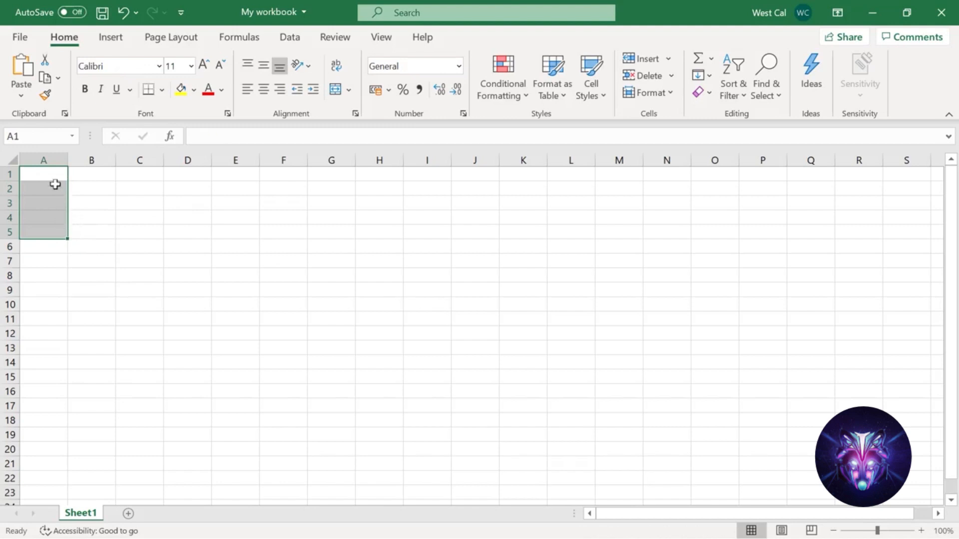
Enter 2010 in A1 and 2011 in A2, and AutoFill the series down to 2020 in A11
click(50, 174)
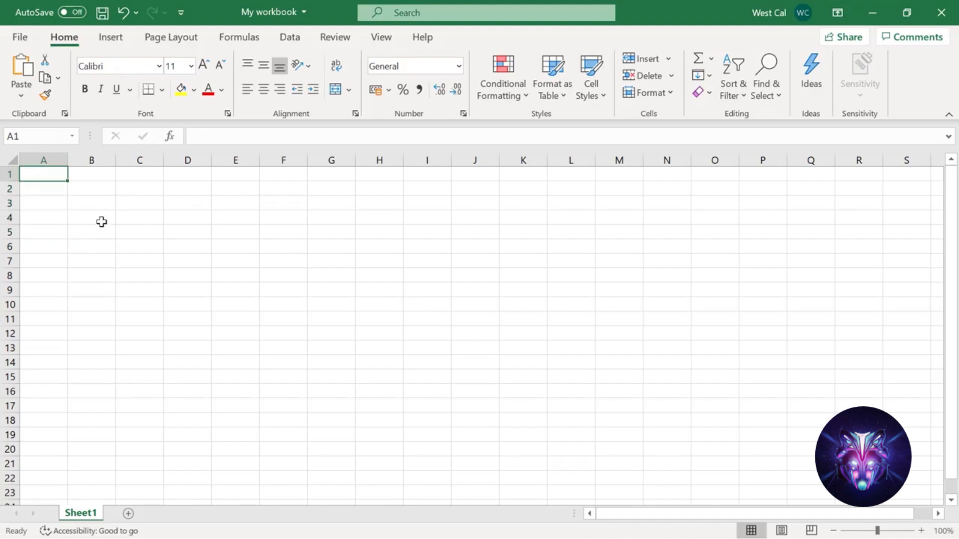
text(2010)
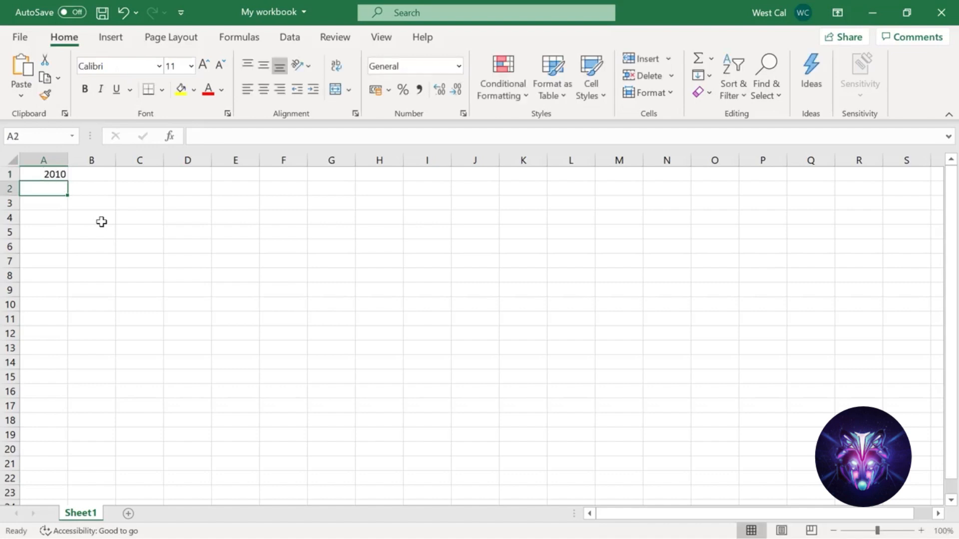
text(2011)
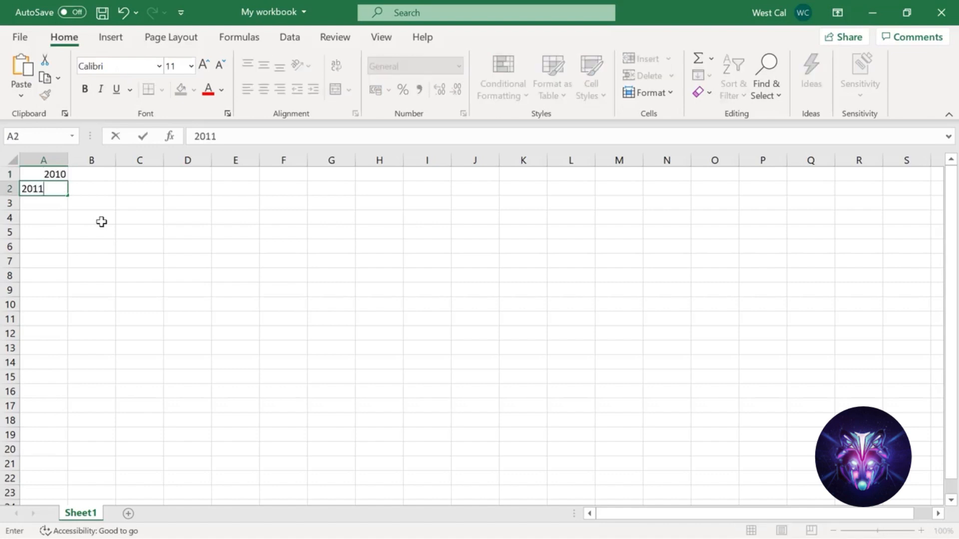
key(Return)
drag(64, 175, 67, 330)
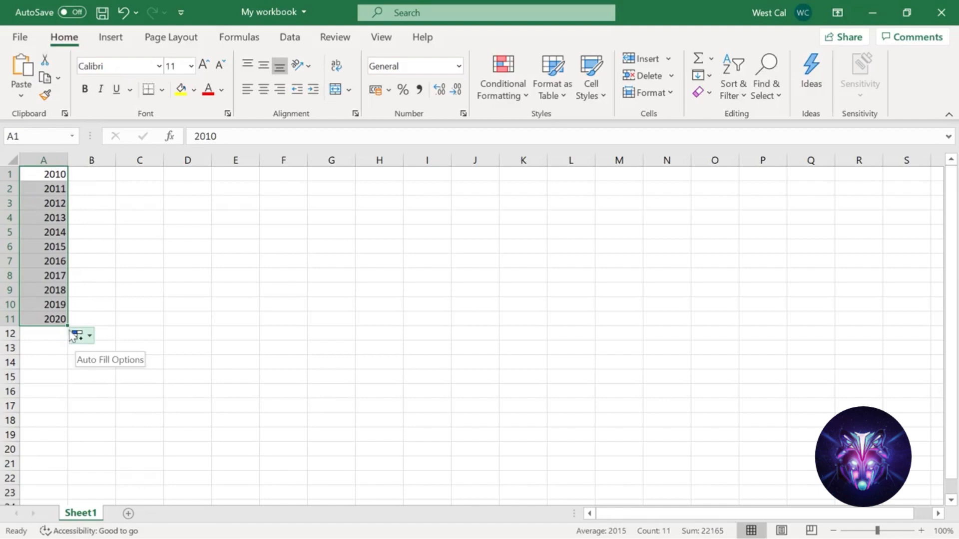
Replace the filled years in column A with only 2010 in A1 and 2012 in A3, leaving A2 empty
click(90, 340)
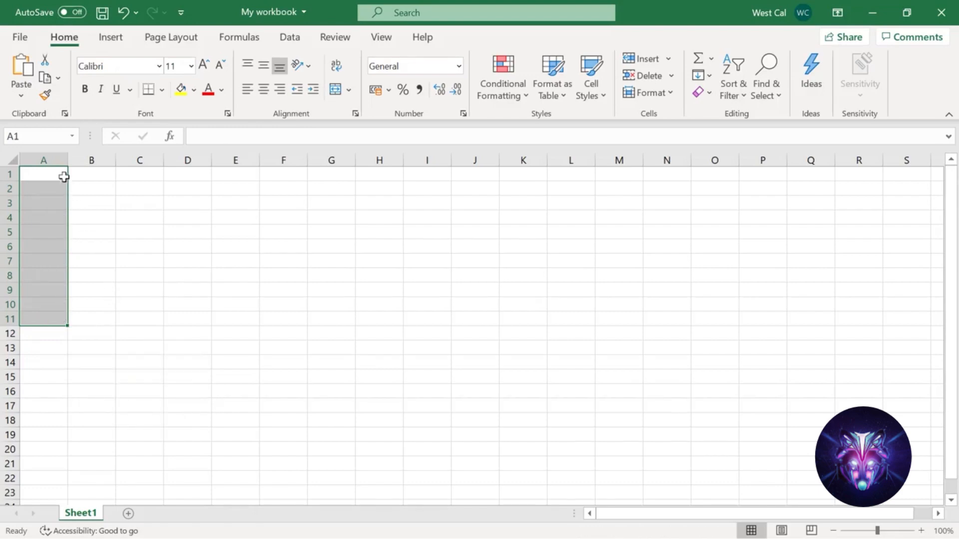
click(63, 176)
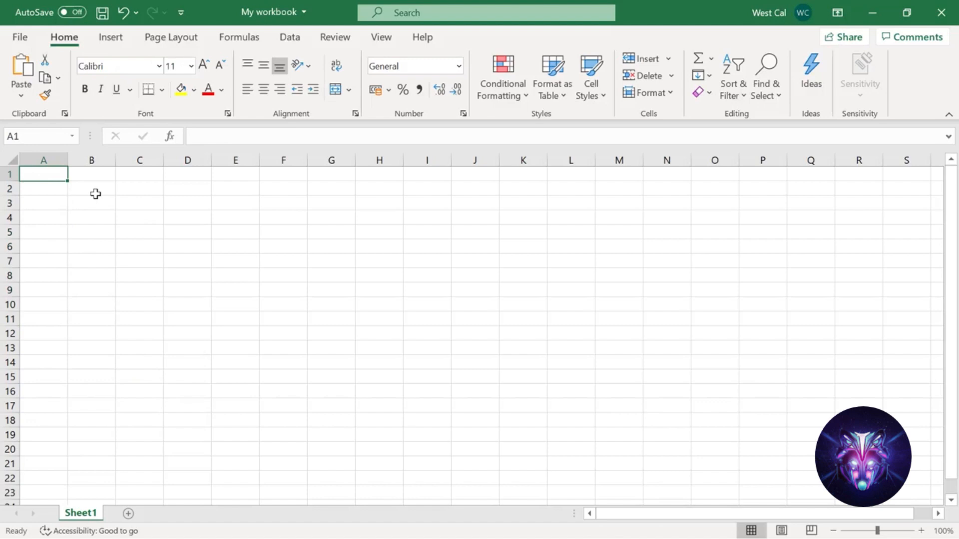
text(2010)
key(Return)
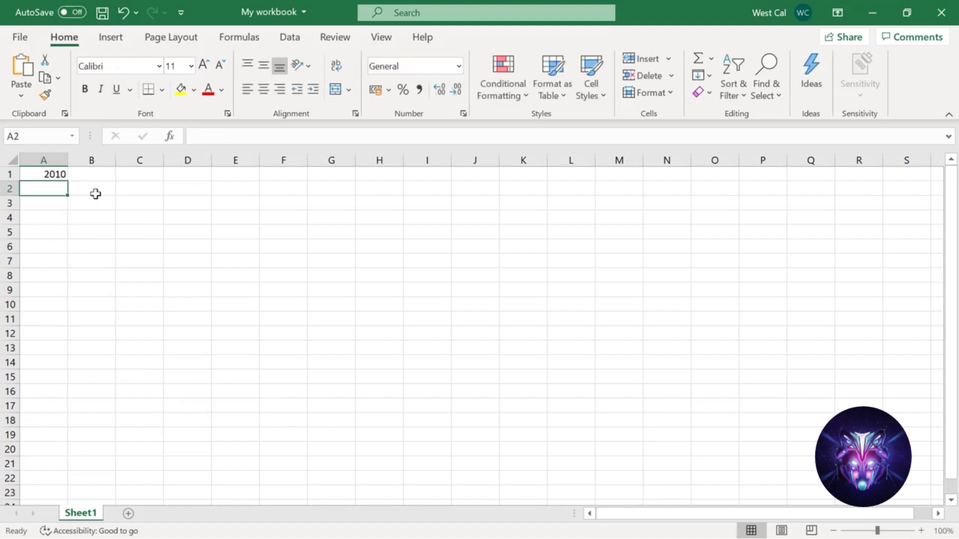
key(Return)
text(2012)
key(Return)
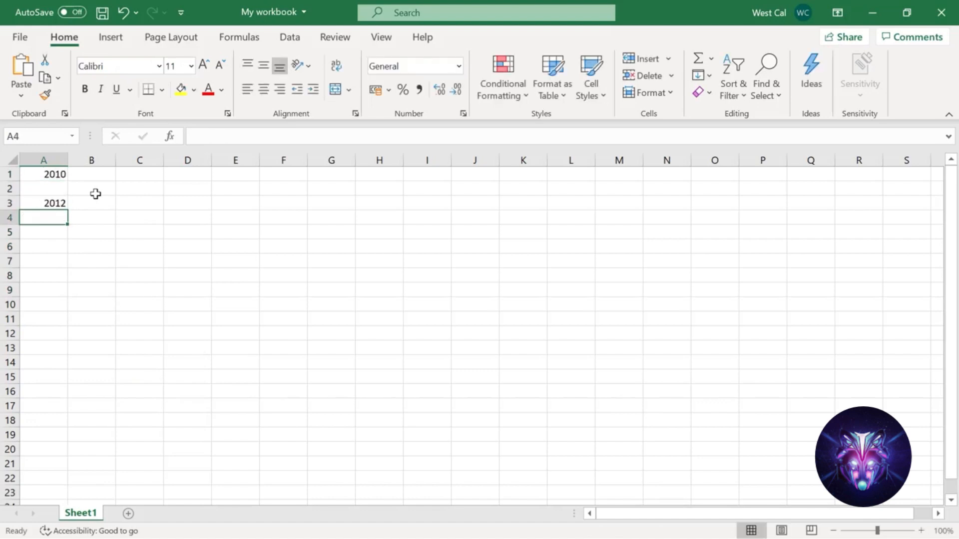
Fill the gap in cells A1 to A3 with a linear series in columns, using a step value of 1
click(53, 175)
shift+click(51, 201)
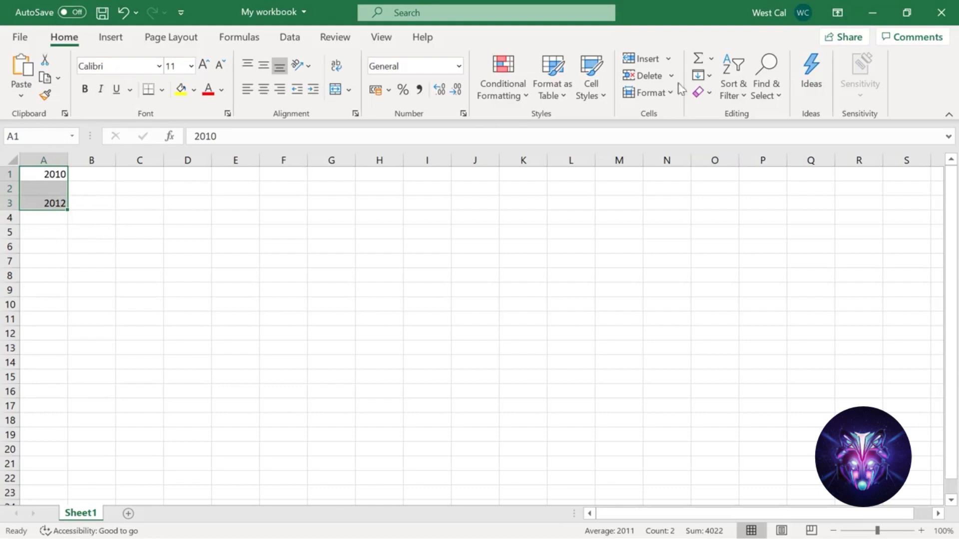
click(711, 75)
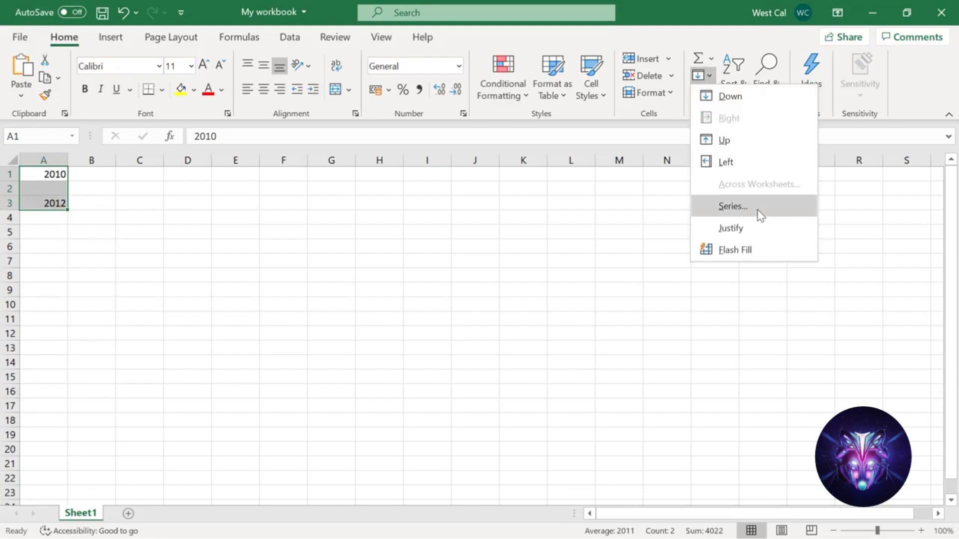
click(733, 205)
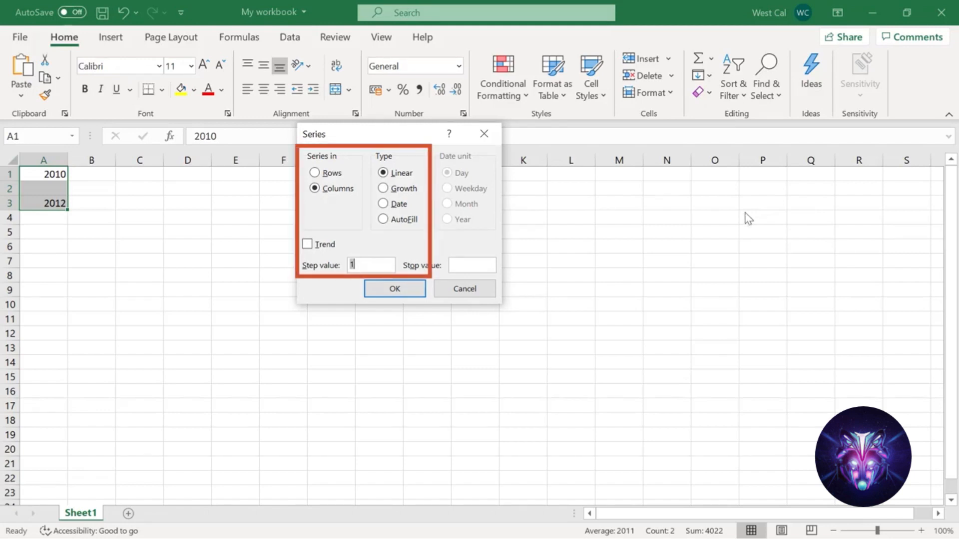
click(407, 288)
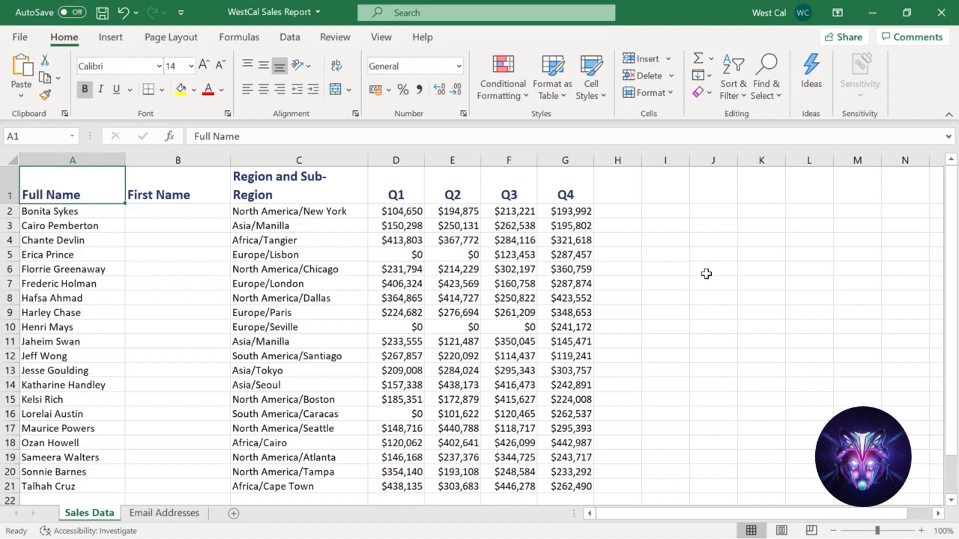
On the Sales Data sheet of WestCal Sales Report, enter the first record's first name in B2 and Flash Fill the rest of the First Name column
click(221, 211)
text(B)
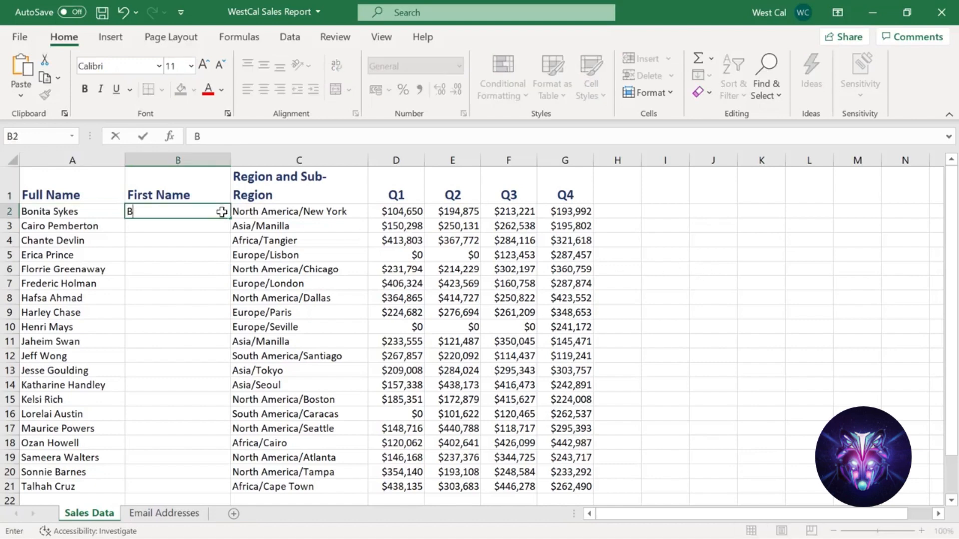
text(onita)
key(Return)
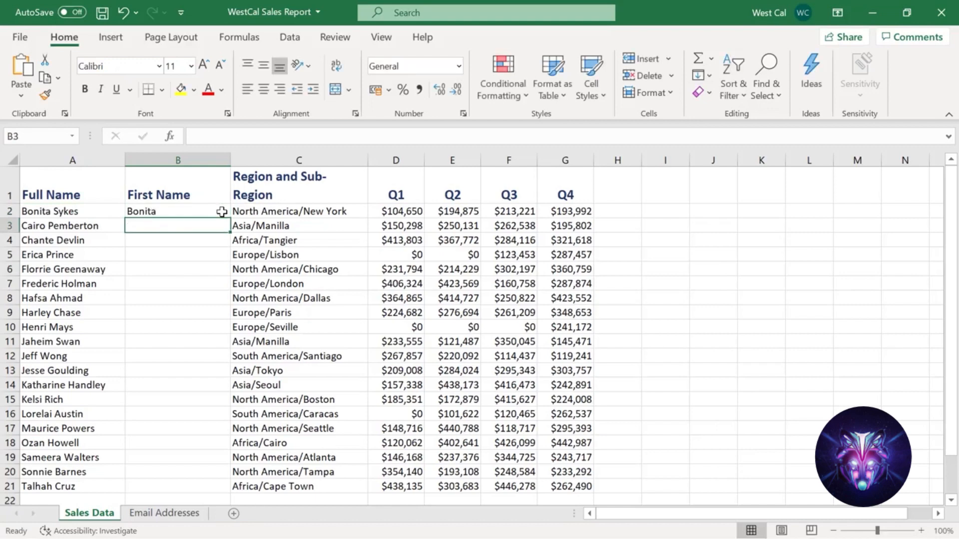
click(305, 44)
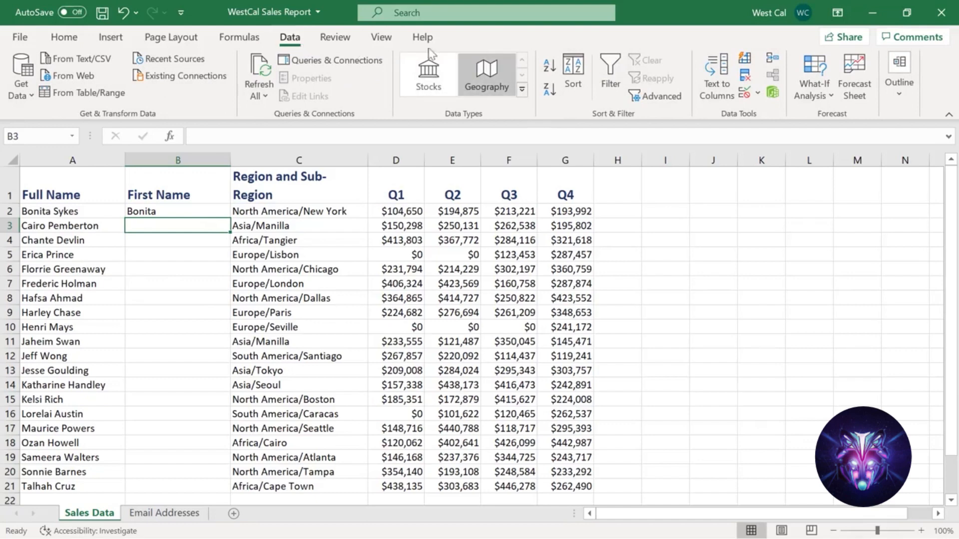
click(745, 61)
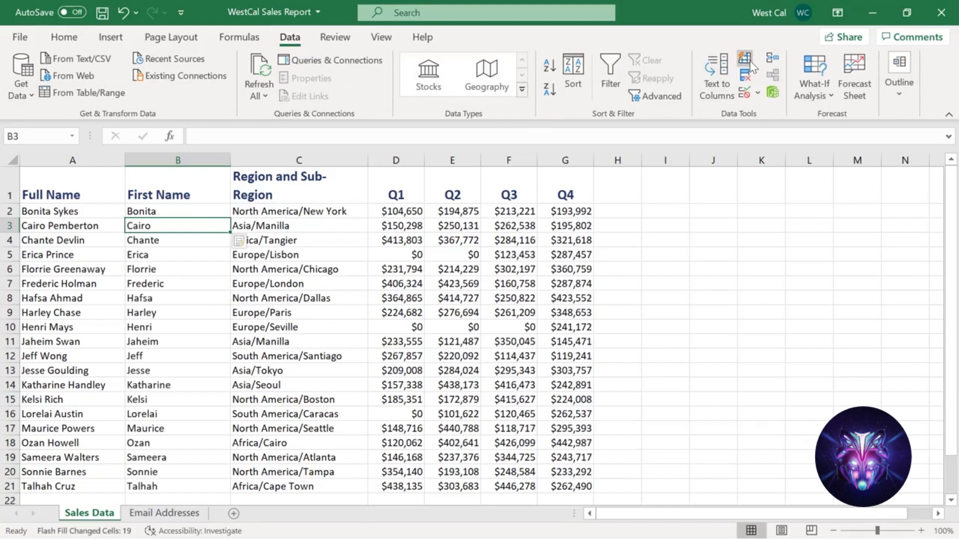